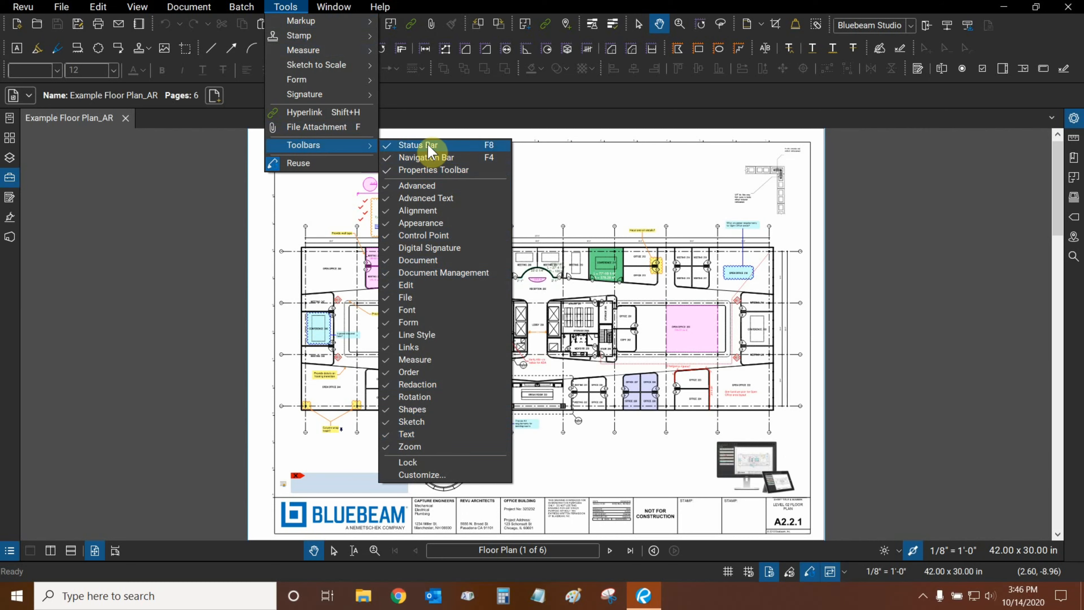
Hide the Status Bar and show it again.
{"action": "left_click", "coordinate": [430, 148]}
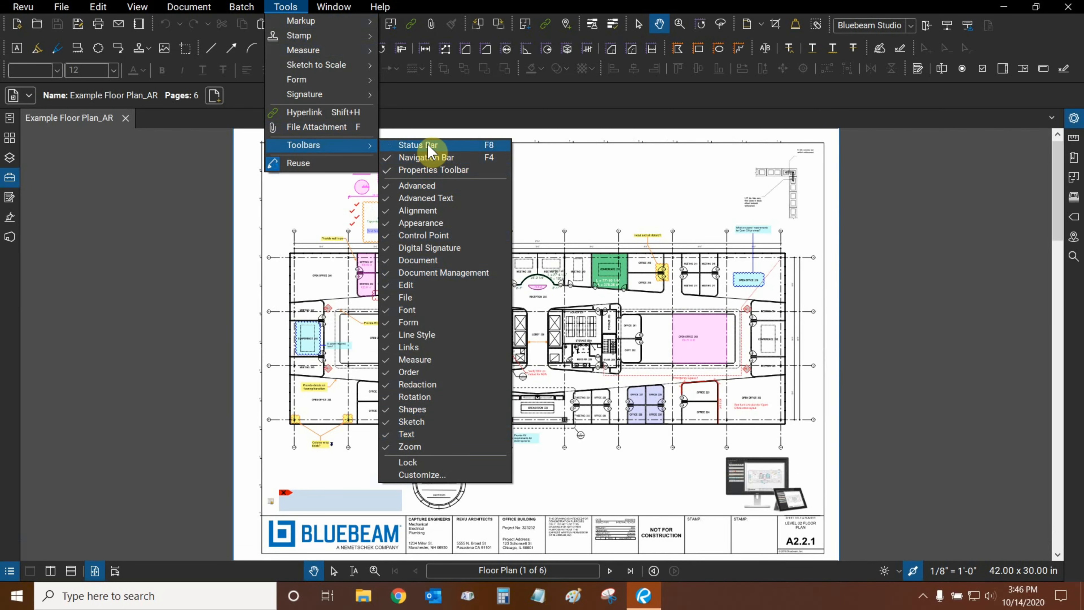
{"action": "left_click", "coordinate": [430, 147]}
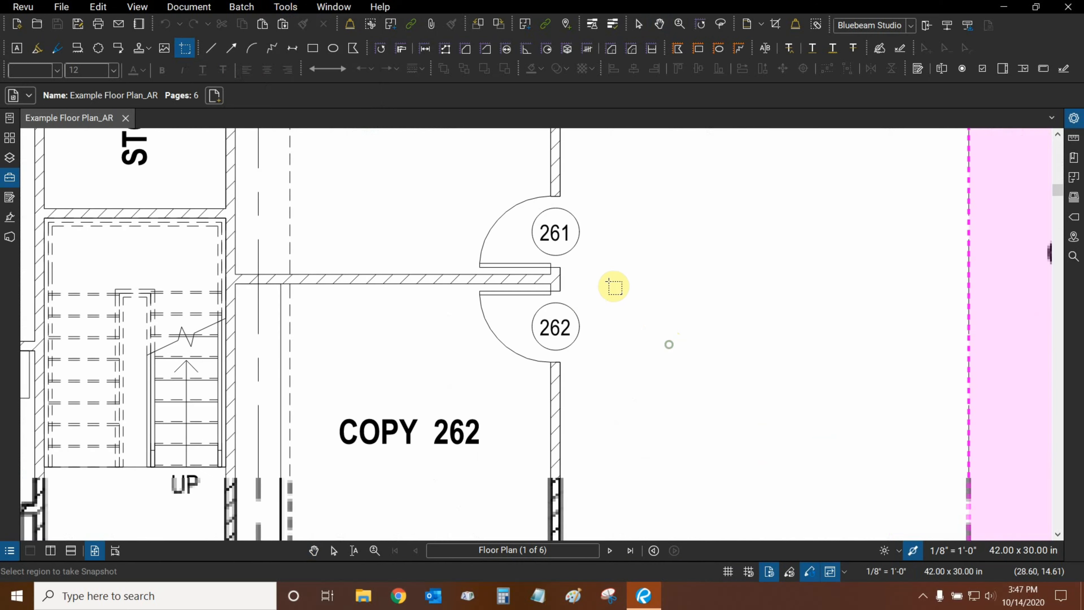
Take a rectangular snapshot of door tag 261 and paste a copy into the open space outside Office 261.
{"action": "scroll", "coordinate": [557, 315], "scroll_direction": "up", "scroll_amount": 2}
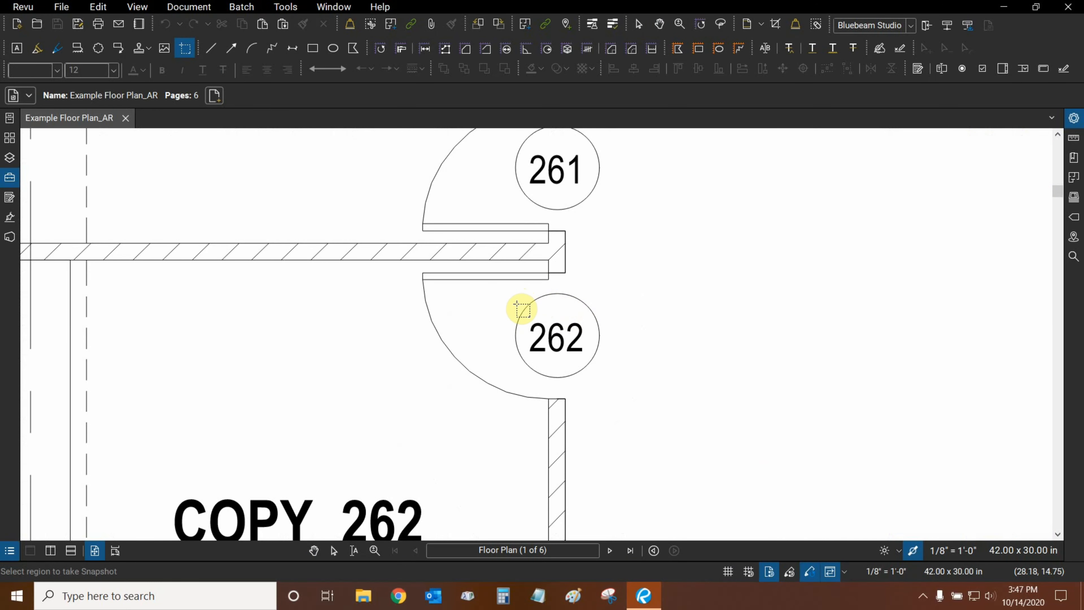
{"action": "scroll", "coordinate": [516, 304], "scroll_direction": "up", "scroll_amount": 2}
{"action": "left_click_drag", "start_coordinate": [517, 305], "coordinate": [508, 434]}
{"action": "left_click_drag", "start_coordinate": [498, 234], "coordinate": [617, 365]}
{"action": "key", "text": "ctrl+v"}
{"action": "left_click_drag", "start_coordinate": [640, 213], "coordinate": [609, 303]}
{"action": "left_click", "coordinate": [648, 278]}
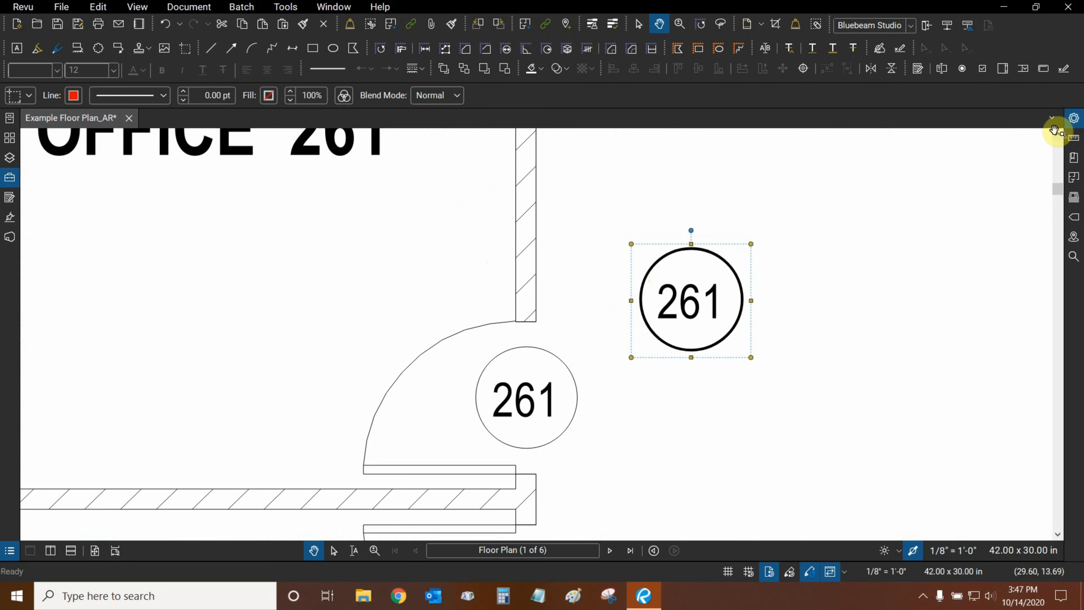
Show the pasted snapshot's properties, try a lower opacity, and set the opacity back to 100.
{"action": "left_click", "coordinate": [1073, 118]}
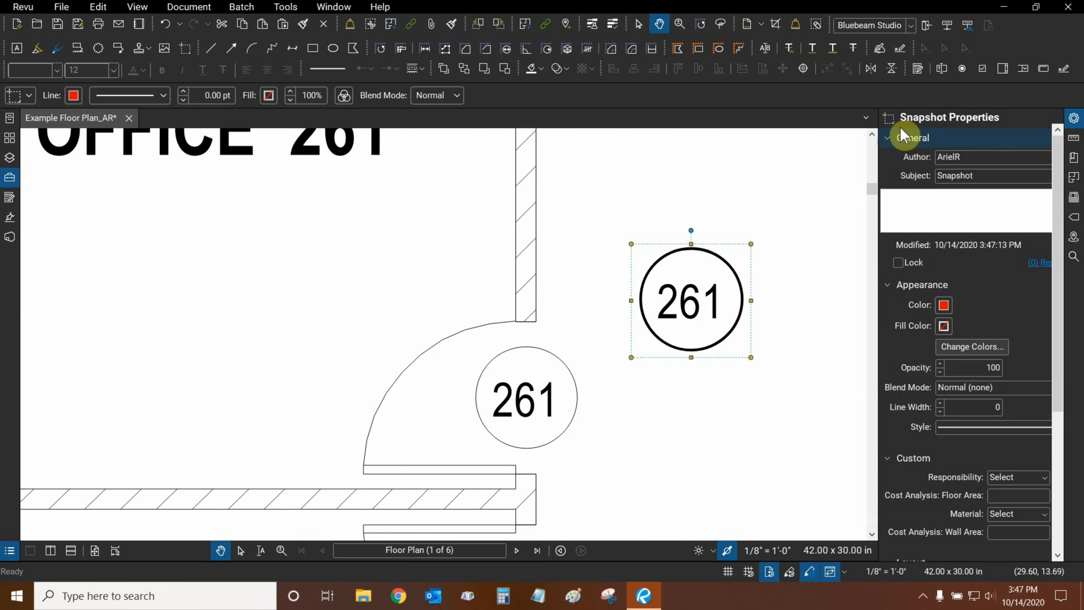
{"action": "left_click_drag", "start_coordinate": [789, 265], "coordinate": [698, 291]}
{"action": "scroll", "coordinate": [964, 299], "scroll_direction": "down", "scroll_amount": 2}
{"action": "left_click", "coordinate": [940, 289]}
{"action": "left_click", "coordinate": [939, 282]}
{"action": "left_click", "coordinate": [940, 282]}
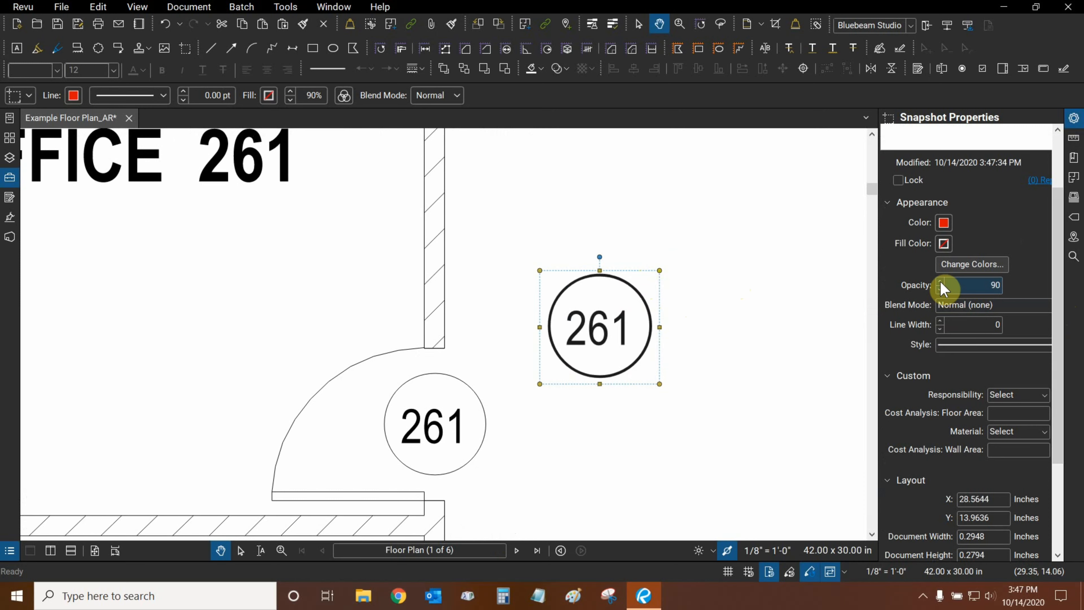
{"action": "left_click", "coordinate": [939, 282]}
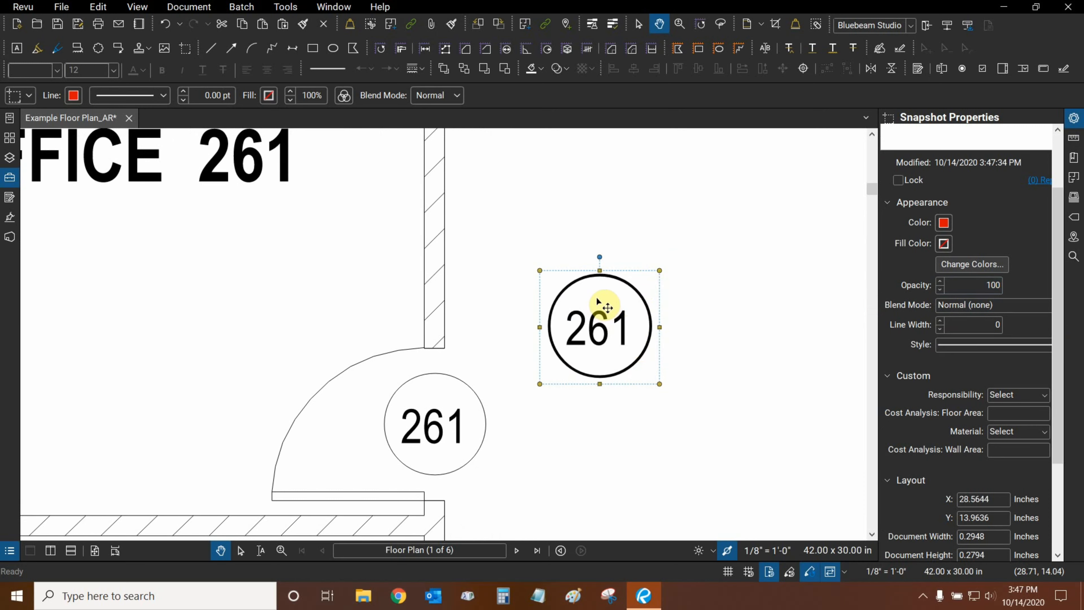
Add the pasted 261 tag snapshot to the AR Tools set in the Tool Chest.
{"action": "left_click_drag", "start_coordinate": [712, 285], "coordinate": [697, 287]}
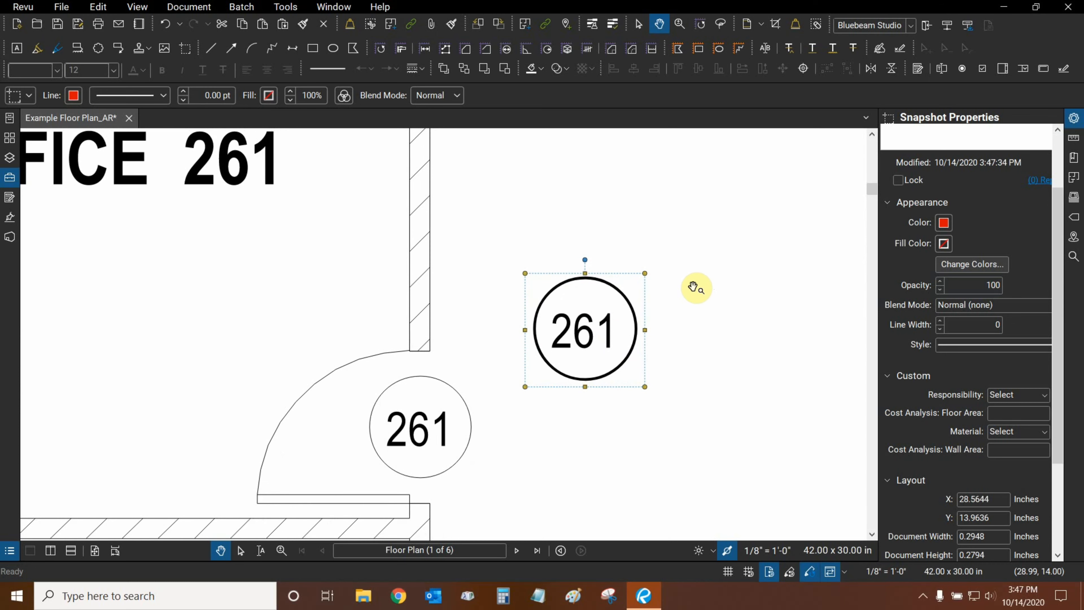
{"action": "right_click", "coordinate": [583, 328]}
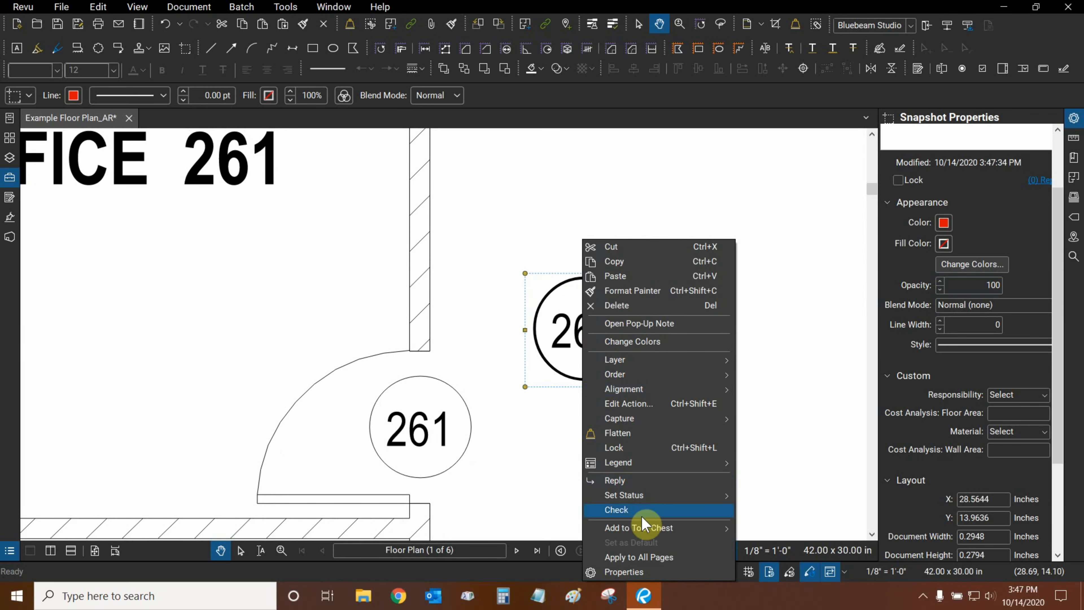
{"action": "mouse_move", "coordinate": [637, 529]}
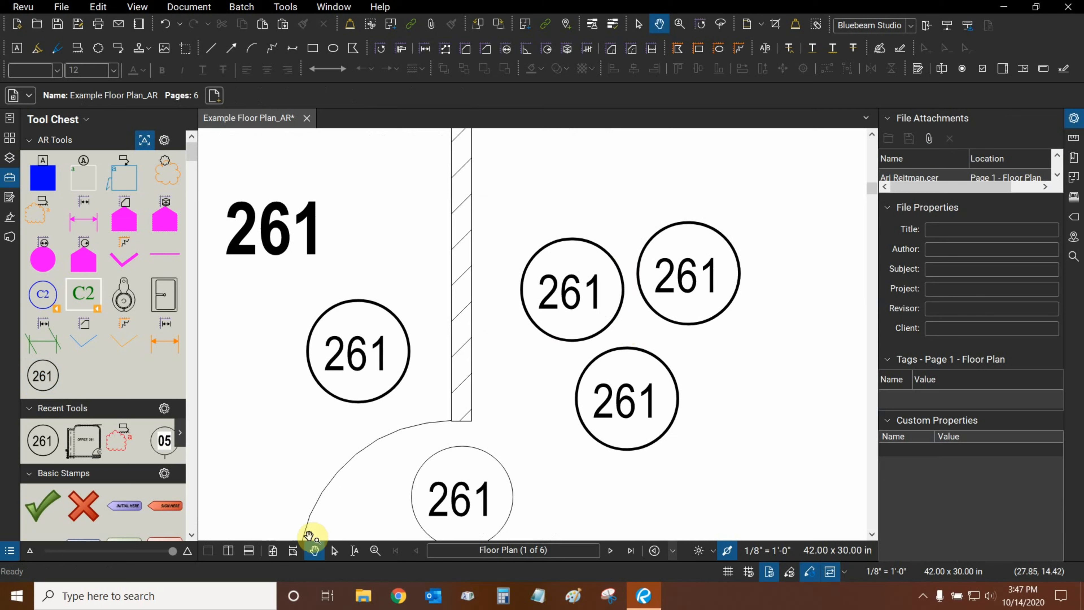
Select the three 261 tag copies in the open space outside Office 261 together and delete them.
{"action": "left_click", "coordinate": [335, 551]}
{"action": "left_click_drag", "start_coordinate": [753, 214], "coordinate": [661, 173]}
{"action": "left_click_drag", "start_coordinate": [760, 155], "coordinate": [519, 450]}
{"action": "key", "text": "Delete"}
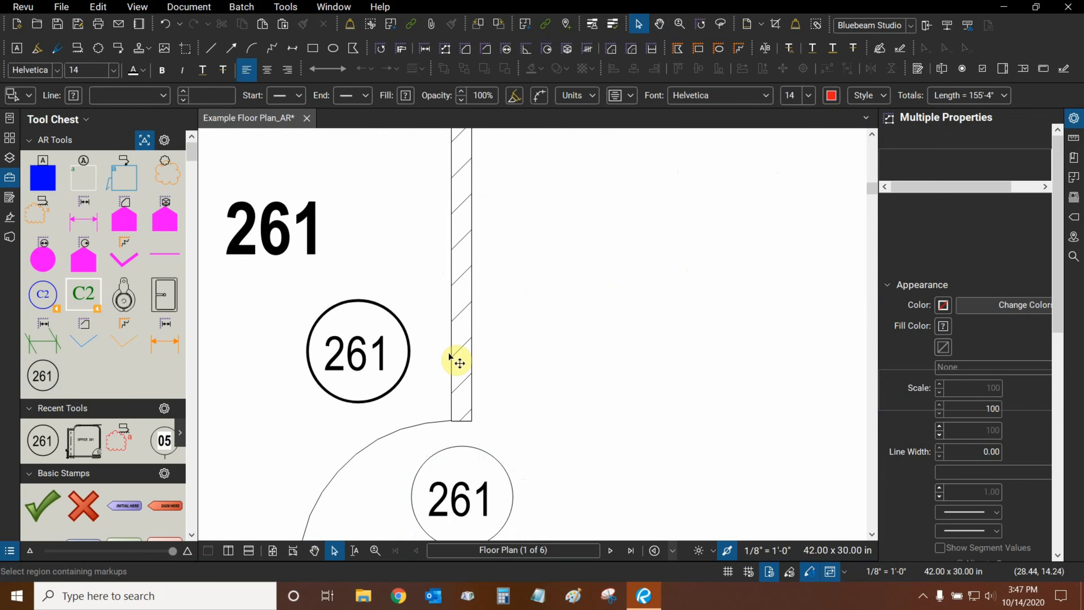
Delete the remaining 261 tag copy inside Office 261.
{"action": "left_click", "coordinate": [363, 351]}
{"action": "left_click_drag", "start_coordinate": [512, 307], "coordinate": [695, 347]}
{"action": "scroll", "coordinate": [755, 360], "scroll_direction": "down", "scroll_amount": 3}
{"action": "scroll", "coordinate": [687, 357], "scroll_direction": "down", "scroll_amount": 1}
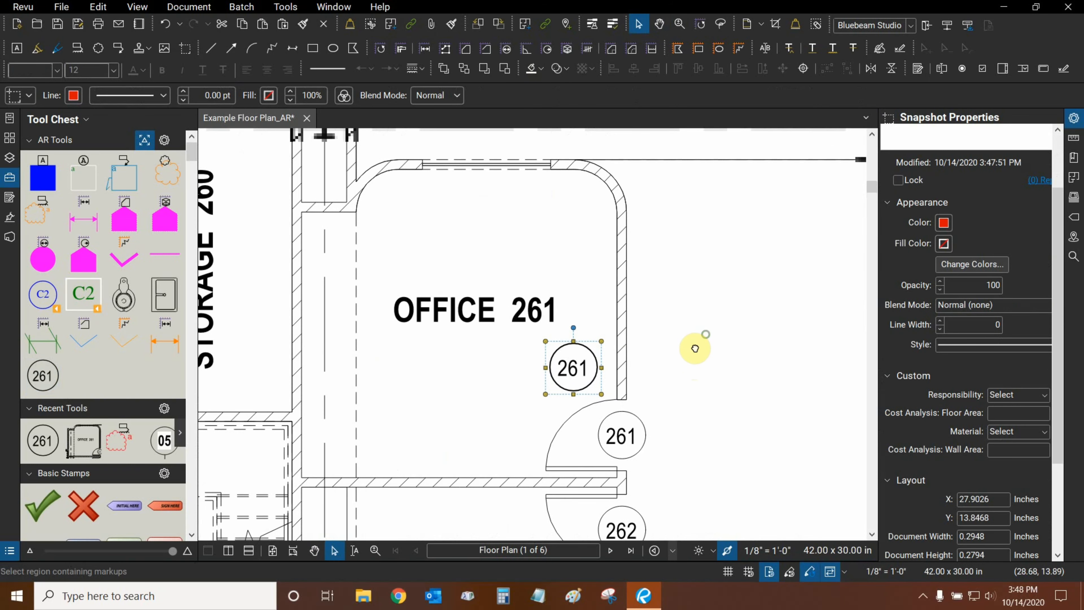
{"action": "key", "text": "Delete"}
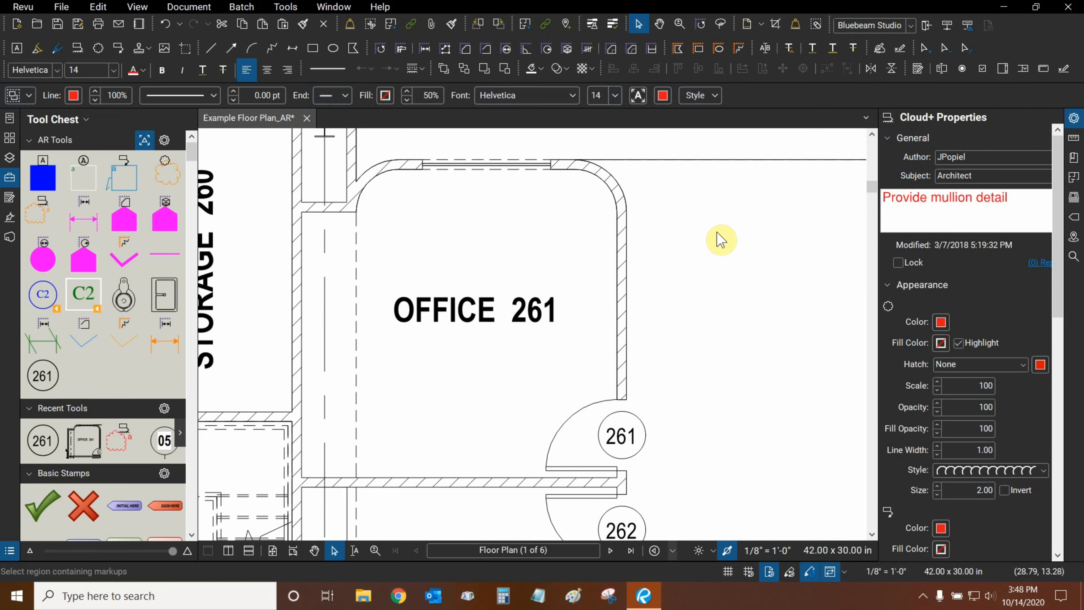
Examine the "Provide mullion detail" cloud callout between Meeting 202 and Meeting 204, then deselect it.
{"action": "scroll", "coordinate": [719, 239], "scroll_direction": "down", "scroll_amount": 5}
{"action": "scroll", "coordinate": [418, 256], "scroll_direction": "up", "scroll_amount": 7}
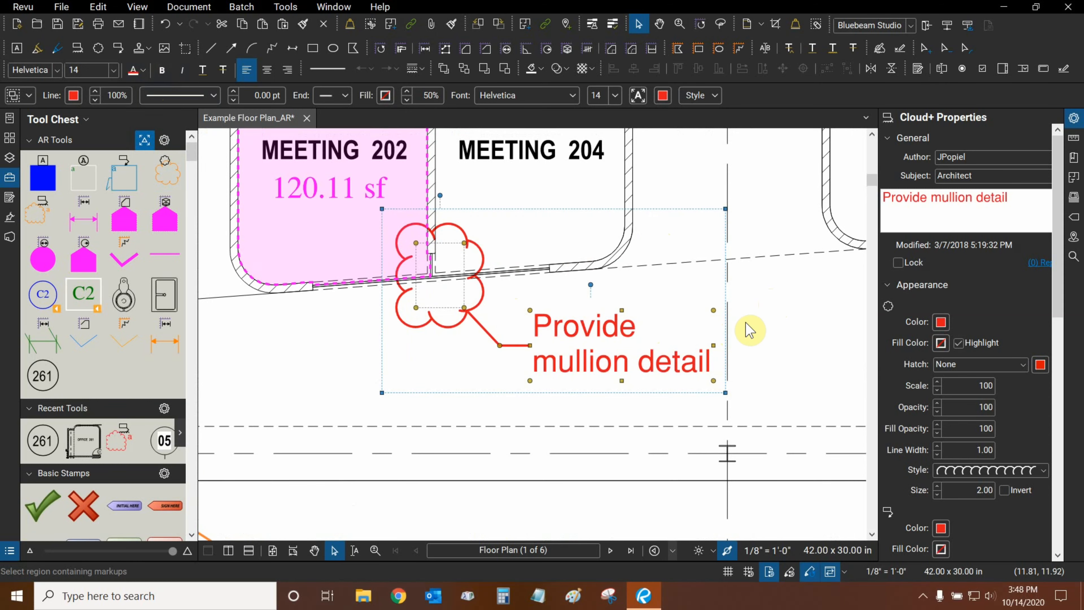
{"action": "left_click_drag", "start_coordinate": [769, 304], "coordinate": [728, 312]}
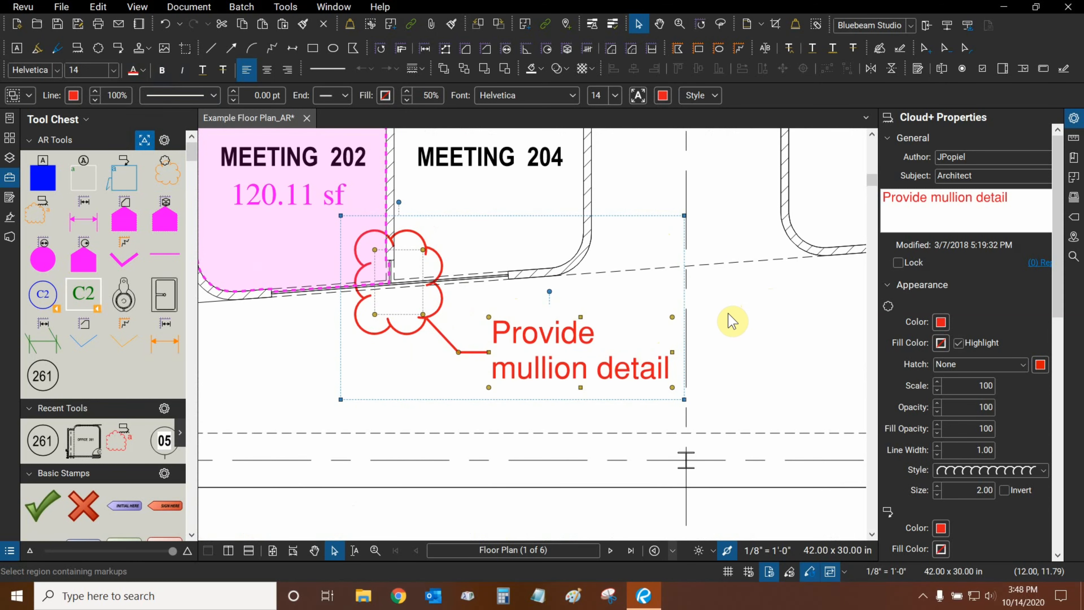
{"action": "left_click", "coordinate": [731, 317]}
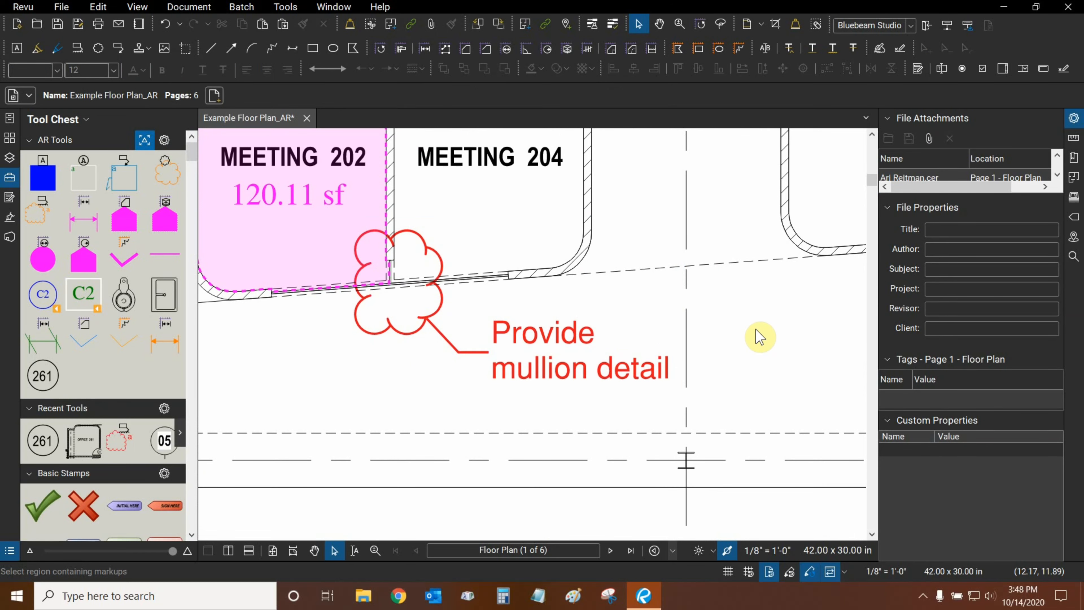
{"action": "left_click_drag", "start_coordinate": [756, 319], "coordinate": [700, 318]}
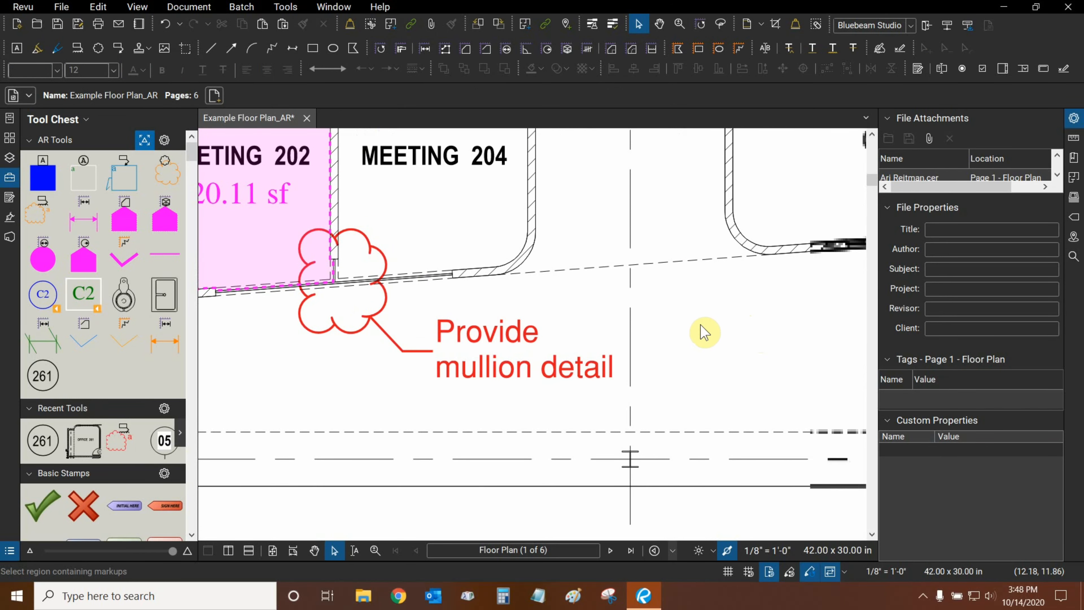
Start a polygonal snapshot around Office 261, outlining it outside the door-side wall, below the room and up along the Storage 260 side.
{"action": "scroll", "coordinate": [485, 332], "scroll_direction": "down", "scroll_amount": 6}
{"action": "left_click_drag", "start_coordinate": [495, 268], "coordinate": [205, 188]}
{"action": "left_click_drag", "start_coordinate": [587, 267], "coordinate": [521, 288]}
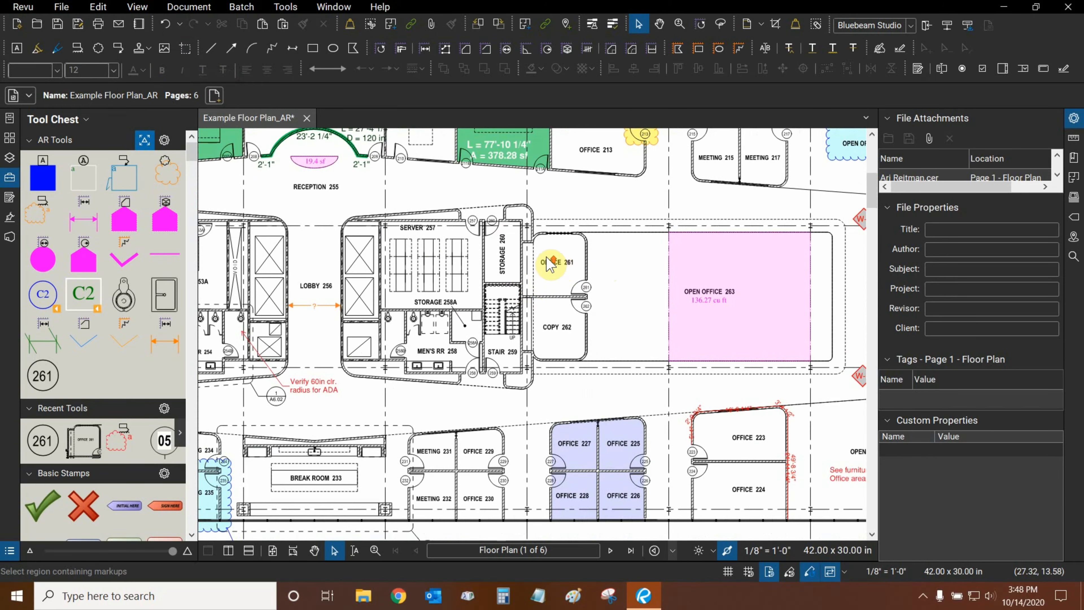
{"action": "scroll", "coordinate": [551, 262], "scroll_direction": "up", "scroll_amount": 6}
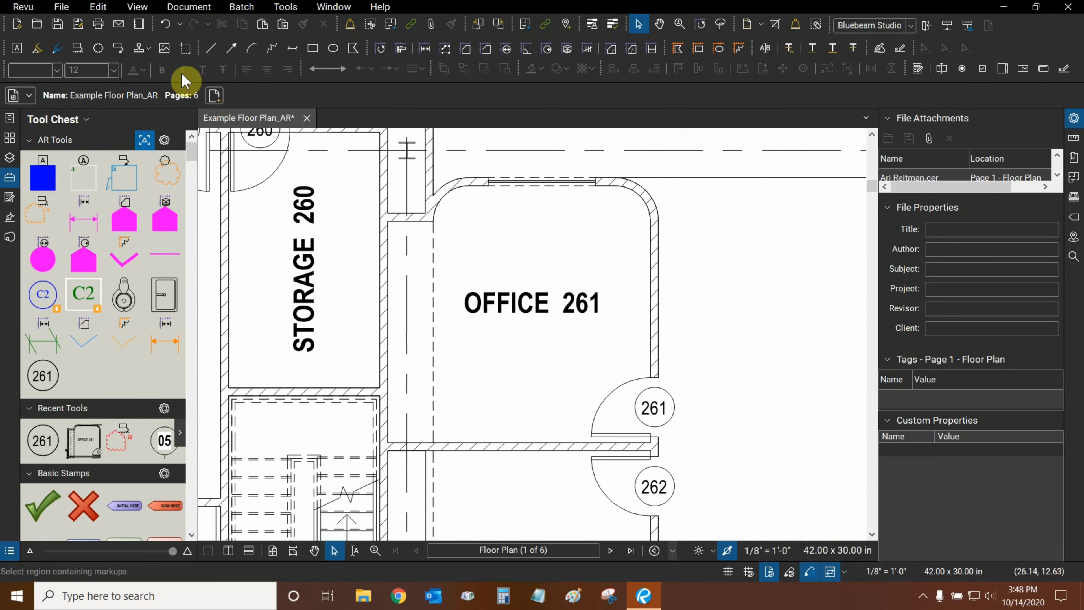
{"action": "left_click", "coordinate": [187, 50]}
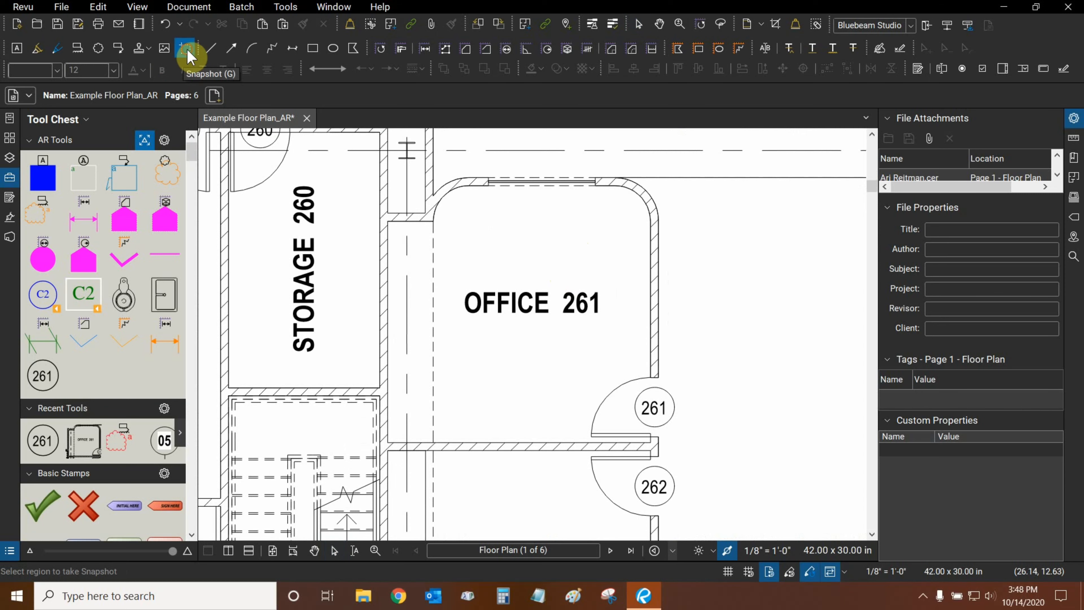
{"action": "mouse_move", "coordinate": [609, 208]}
{"action": "left_mouse_down"}
{"action": "mouse_move", "coordinate": [580, 211]}
{"action": "mouse_move", "coordinate": [622, 215]}
{"action": "left_mouse_up"}
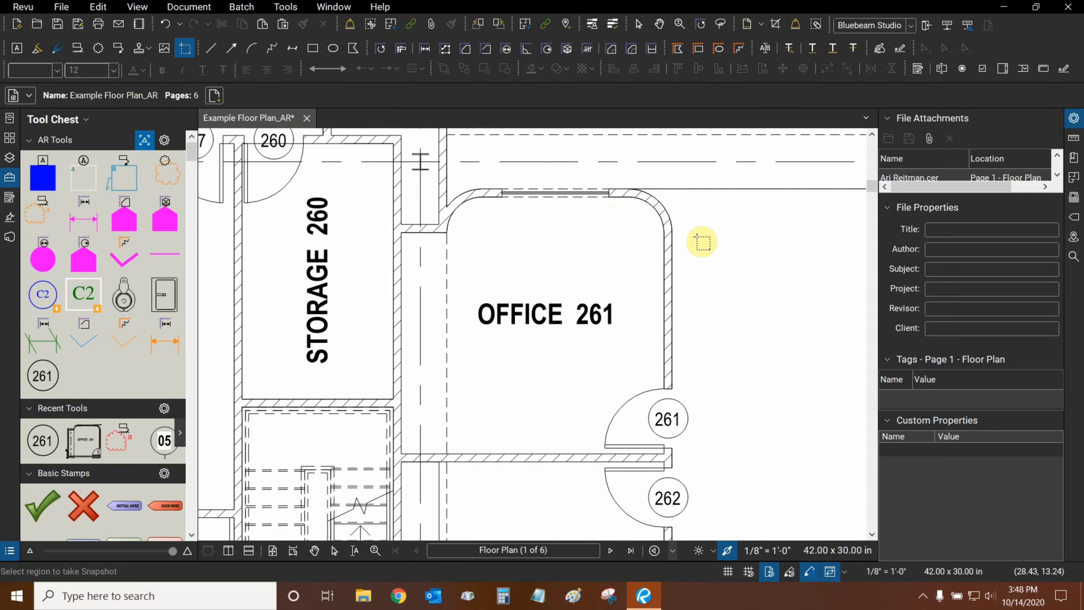
{"action": "left_click", "coordinate": [685, 179]}
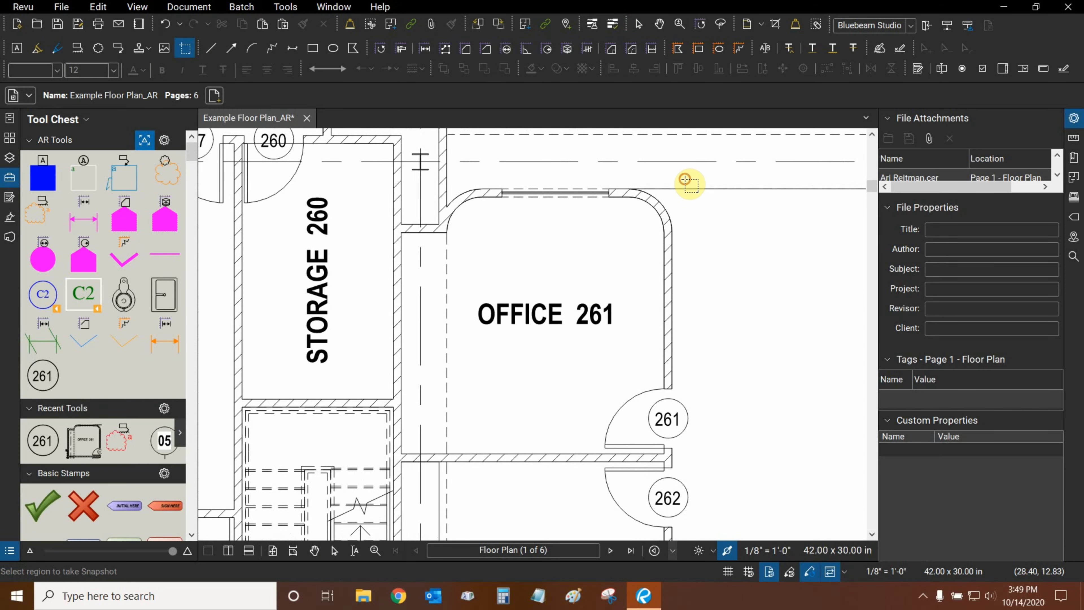
{"action": "mouse_move", "coordinate": [685, 179]}
{"action": "left_mouse_down"}
{"action": "mouse_move", "coordinate": [721, 397]}
{"action": "mouse_move", "coordinate": [701, 295]}
{"action": "mouse_move", "coordinate": [688, 462]}
{"action": "mouse_move", "coordinate": [470, 461]}
{"action": "mouse_move", "coordinate": [469, 480]}
{"action": "mouse_move", "coordinate": [404, 472]}
{"action": "mouse_move", "coordinate": [520, 355]}
{"action": "mouse_move", "coordinate": [609, 336]}
{"action": "mouse_move", "coordinate": [599, 322]}
{"action": "mouse_move", "coordinate": [518, 295]}
{"action": "mouse_move", "coordinate": [395, 187]}
{"action": "mouse_move", "coordinate": [396, 172]}
{"action": "mouse_move", "coordinate": [411, 436]}
{"action": "mouse_move", "coordinate": [400, 430]}
{"action": "mouse_move", "coordinate": [401, 189]}
{"action": "mouse_move", "coordinate": [452, 187]}
{"action": "mouse_move", "coordinate": [465, 242]}
{"action": "mouse_move", "coordinate": [485, 253]}
{"action": "left_mouse_up"}
{"action": "scroll", "coordinate": [452, 186], "scroll_direction": "up", "scroll_amount": 2}
{"action": "scroll", "coordinate": [469, 244], "scroll_direction": "up", "scroll_amount": 1}
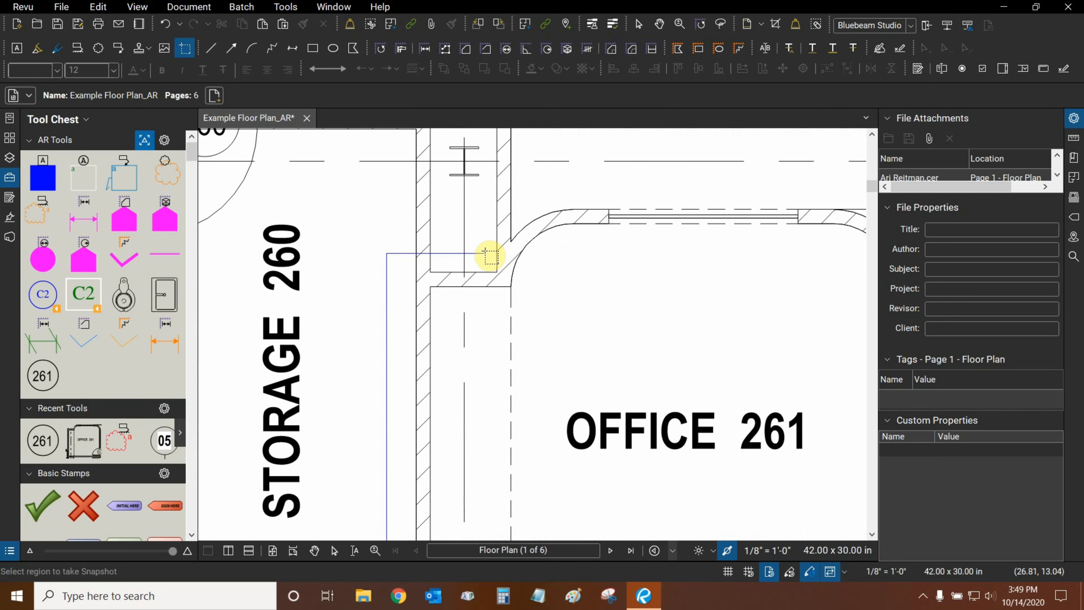
Continue the snapshot outline around the notched corner beside Storage 260 and along the window wall, closing it at its starting point.
{"action": "left_click", "coordinate": [485, 253]}
{"action": "left_click_drag", "start_coordinate": [541, 188], "coordinate": [493, 229]}
{"action": "scroll", "coordinate": [494, 229], "scroll_direction": "down", "scroll_amount": 2}
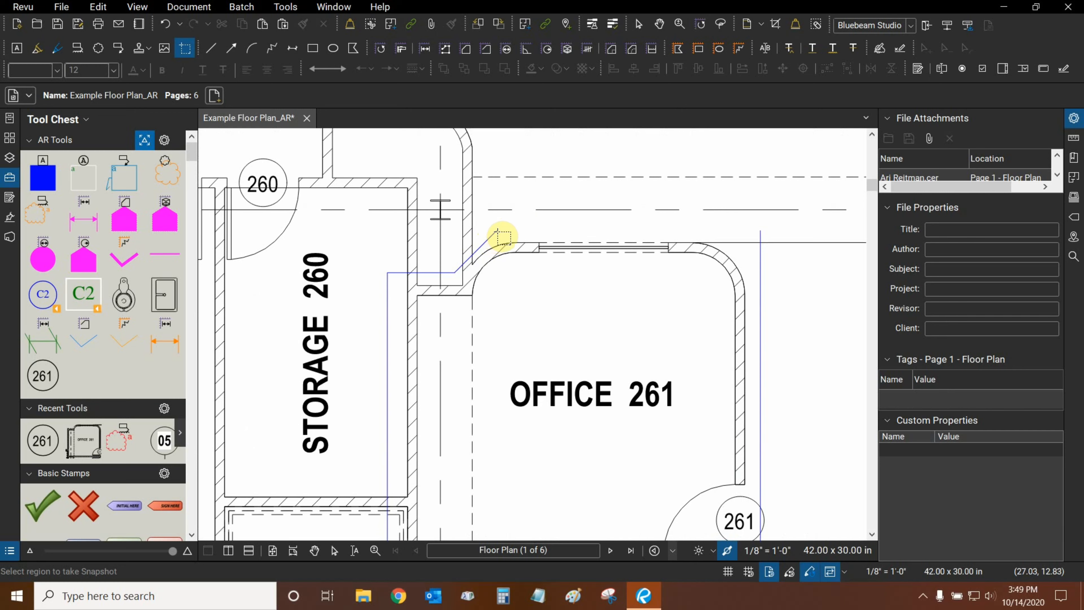
{"action": "left_click", "coordinate": [496, 231]}
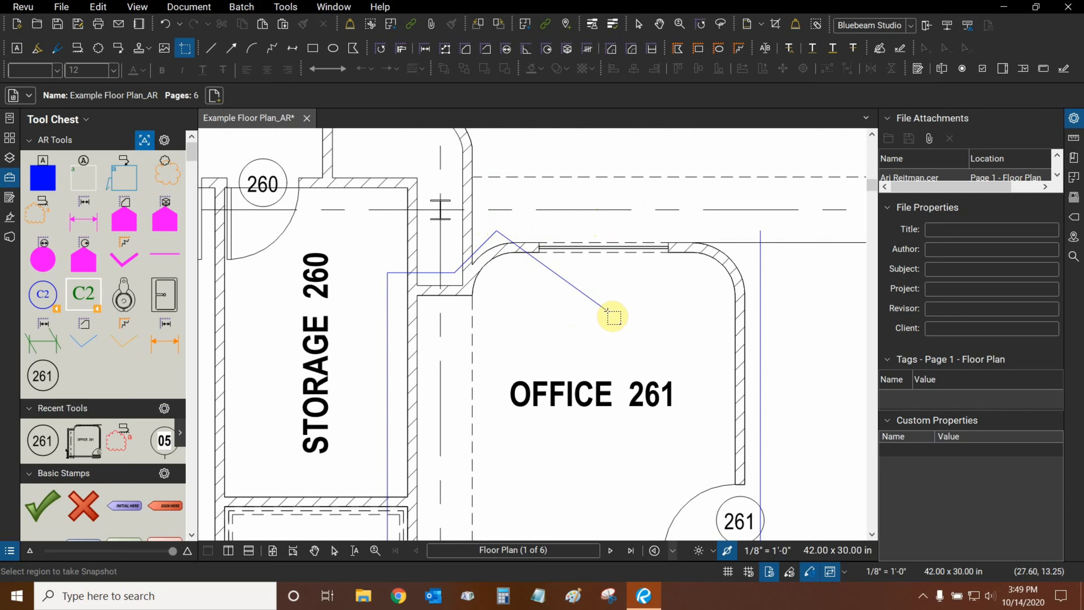
{"action": "left_click_drag", "start_coordinate": [700, 210], "coordinate": [590, 260]}
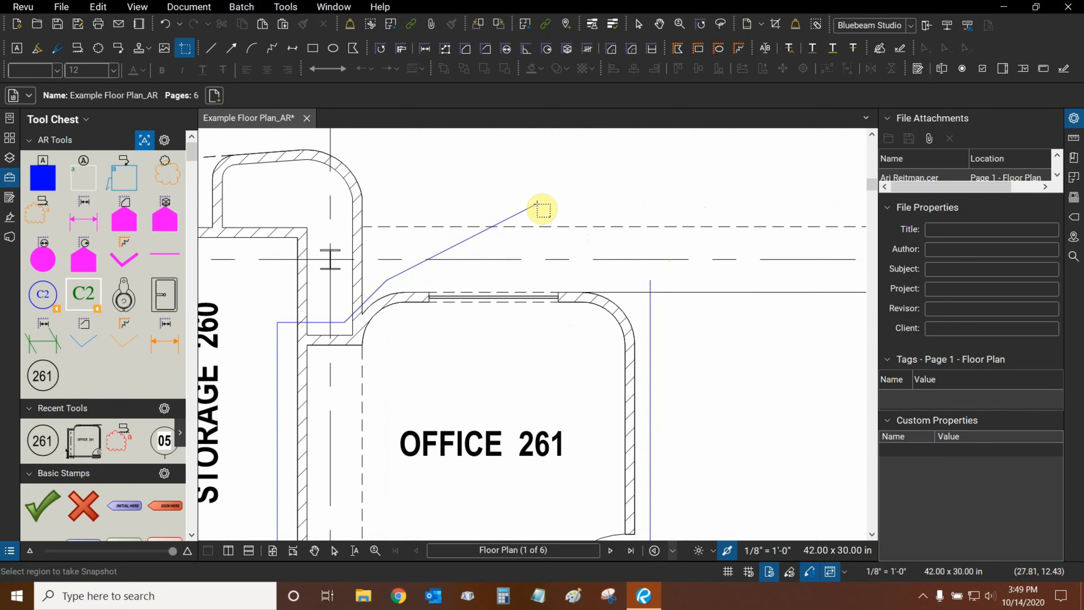
{"action": "left_click", "coordinate": [650, 280]}
{"action": "scroll", "coordinate": [653, 282], "scroll_direction": "down", "scroll_amount": 4}
{"action": "left_click_drag", "start_coordinate": [722, 388], "coordinate": [728, 304]}
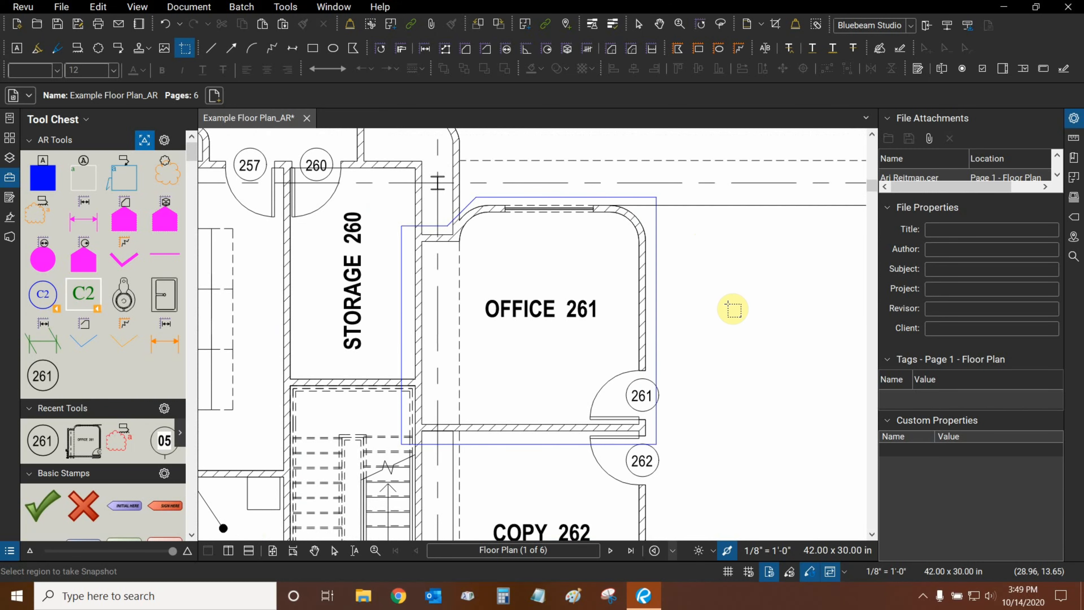
Paste the polygonal Office 261 snapshot and move it to the blank area above the floor plan.
{"action": "key", "text": "ctrl+v"}
{"action": "scroll", "coordinate": [727, 304], "scroll_direction": "down", "scroll_amount": 5}
{"action": "left_click_drag", "start_coordinate": [728, 304], "coordinate": [516, 375]}
{"action": "key", "text": "Escape"}
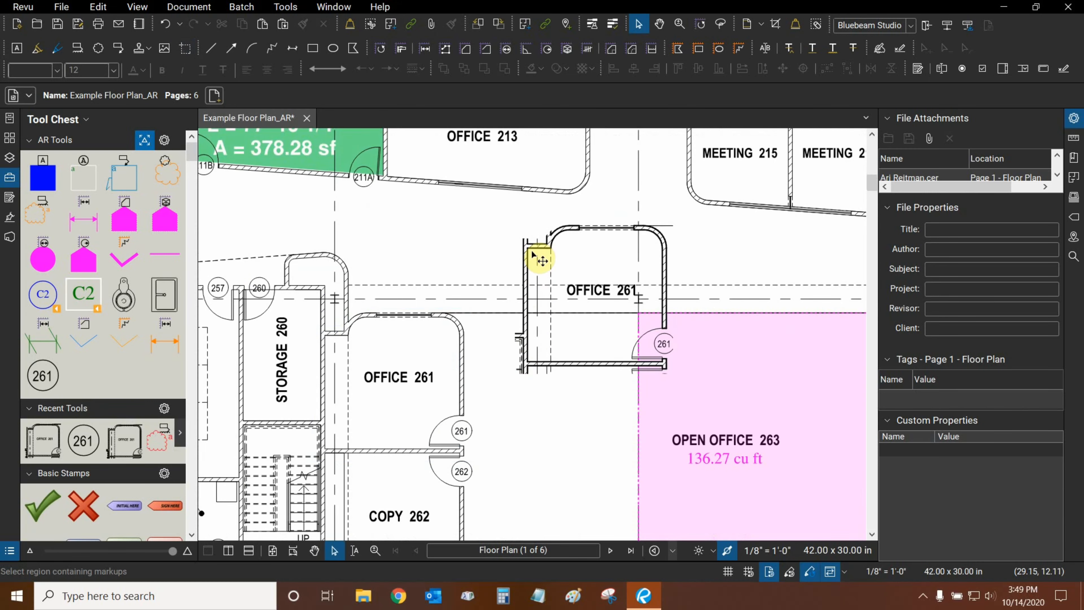
{"action": "left_click", "coordinate": [532, 248]}
{"action": "mouse_move", "coordinate": [539, 259]}
{"action": "left_mouse_down"}
{"action": "mouse_move", "coordinate": [581, 358]}
{"action": "mouse_move", "coordinate": [534, 248]}
{"action": "left_mouse_up"}
{"action": "scroll", "coordinate": [578, 375], "scroll_direction": "down", "scroll_amount": 2}
{"action": "left_click_drag", "start_coordinate": [533, 249], "coordinate": [487, 248]}
Examine the cropped wall edges around the pasted Office 261 snapshot.
{"action": "scroll", "coordinate": [504, 286], "scroll_direction": "up", "scroll_amount": 4}
{"action": "scroll", "coordinate": [642, 295], "scroll_direction": "up", "scroll_amount": 4}
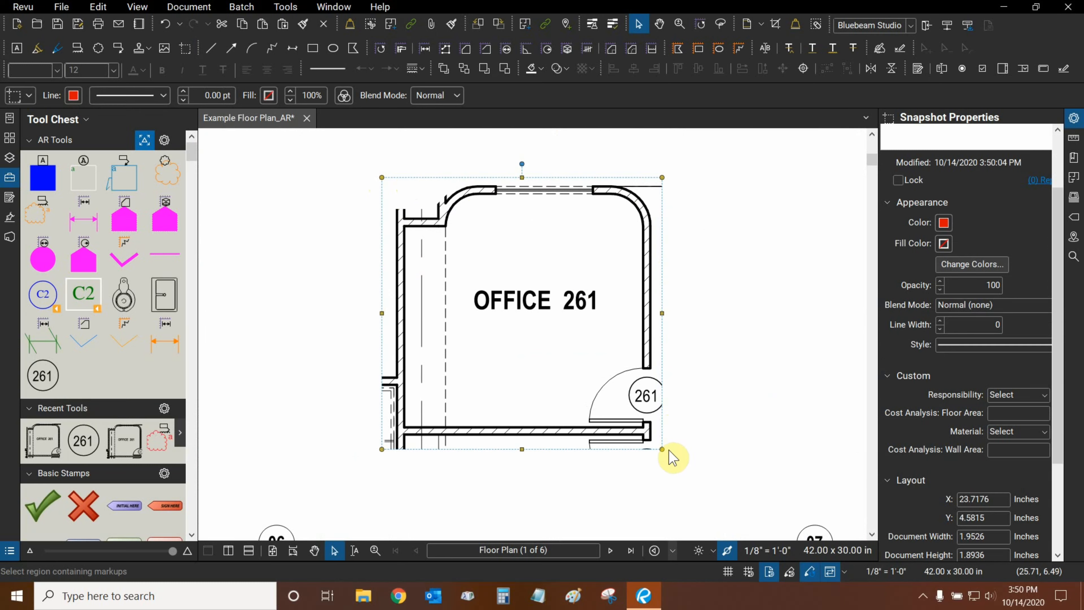
{"action": "scroll", "coordinate": [460, 213], "scroll_direction": "up", "scroll_amount": 2}
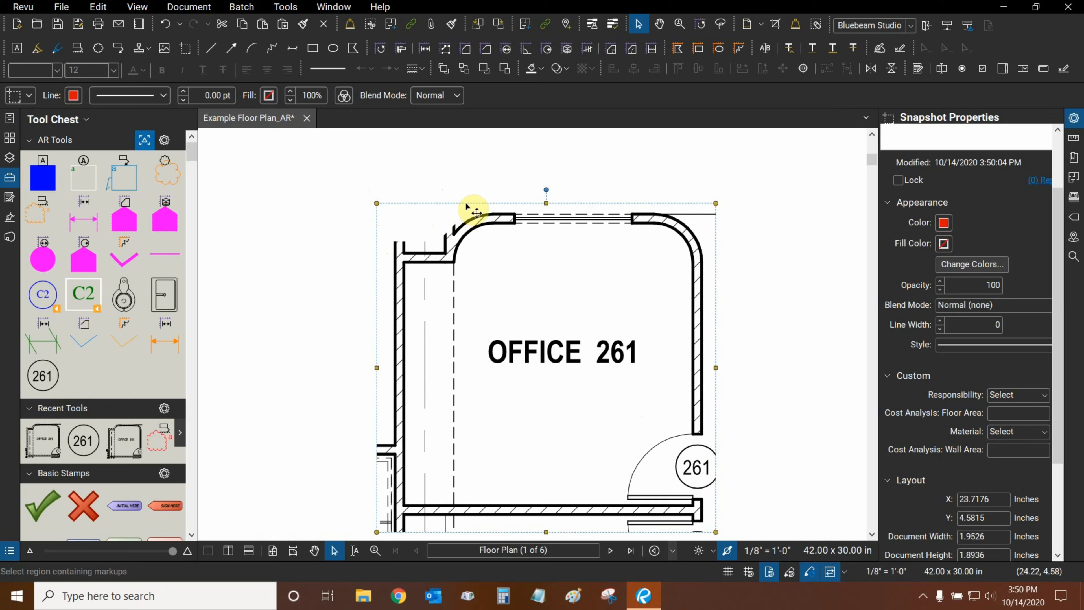
{"action": "scroll", "coordinate": [459, 213], "scroll_direction": "down", "scroll_amount": 3}
{"action": "scroll", "coordinate": [496, 242], "scroll_direction": "up", "scroll_amount": 2}
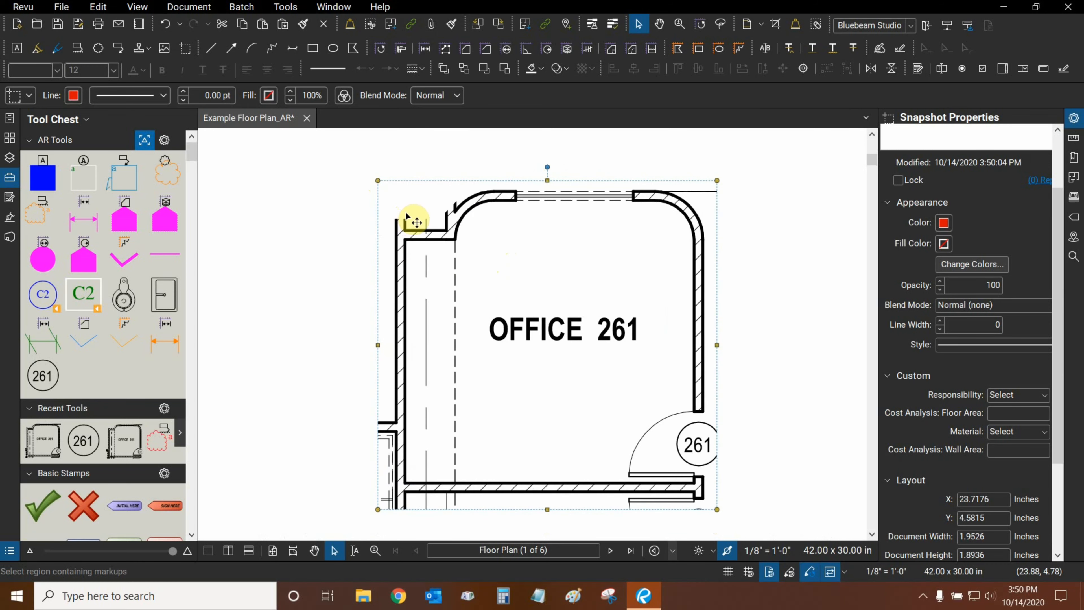
{"action": "left_click_drag", "start_coordinate": [384, 449], "coordinate": [377, 449]}
{"action": "left_click_drag", "start_coordinate": [362, 215], "coordinate": [357, 281]}
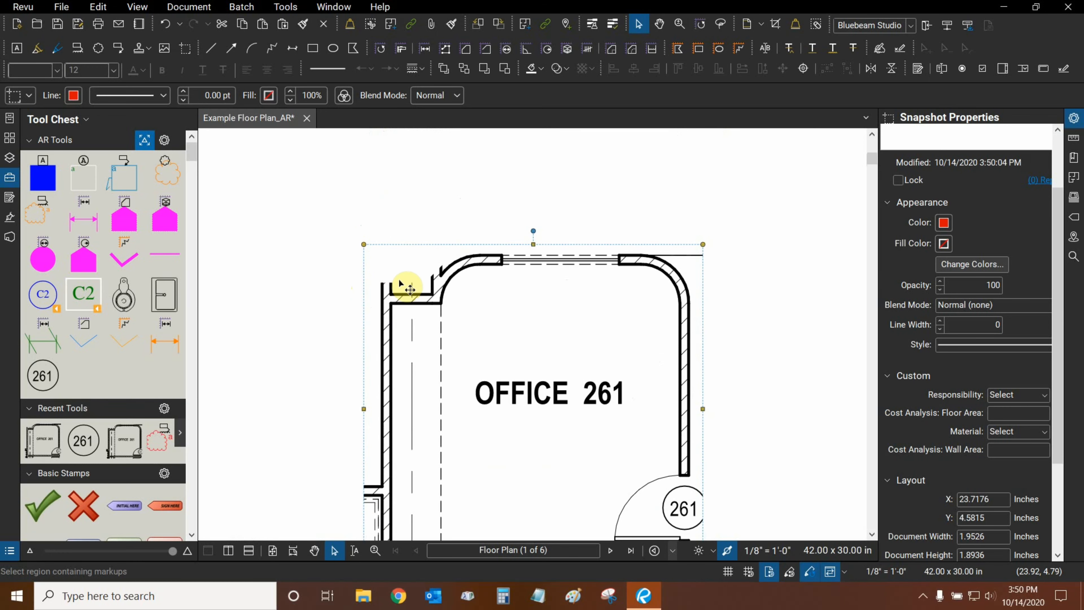
{"action": "left_click_drag", "start_coordinate": [455, 400], "coordinate": [451, 317]}
{"action": "scroll", "coordinate": [449, 318], "scroll_direction": "down", "scroll_amount": 1}
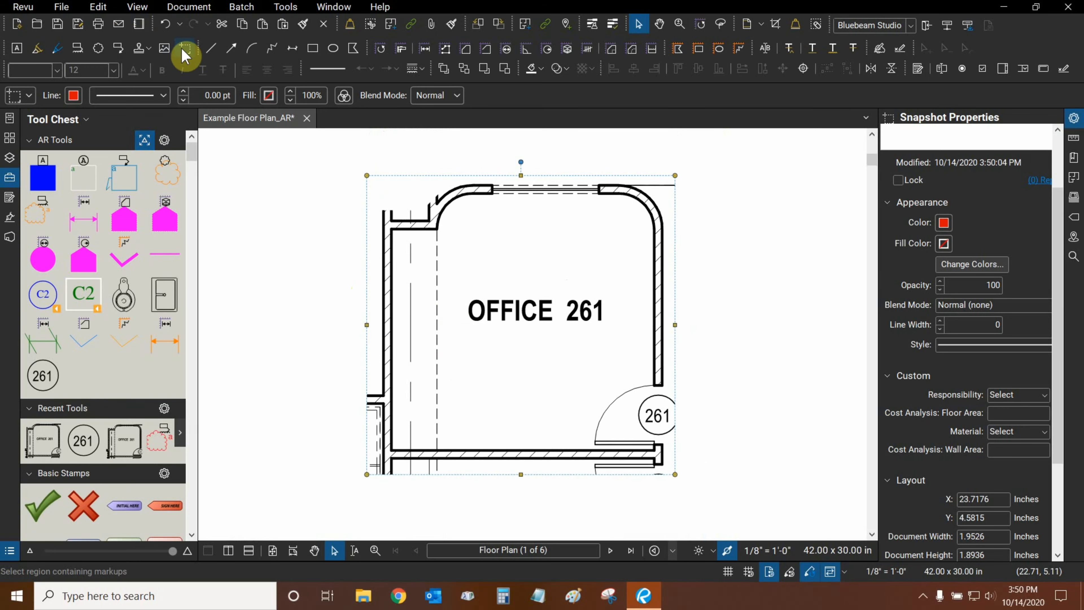
{"action": "left_click_drag", "start_coordinate": [360, 255], "coordinate": [375, 262]}
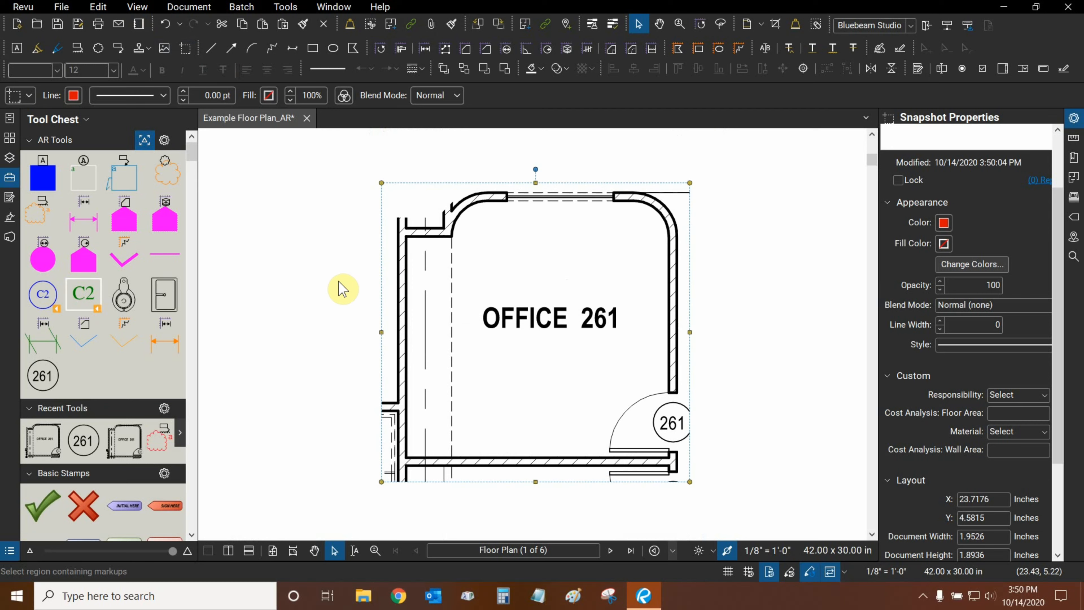